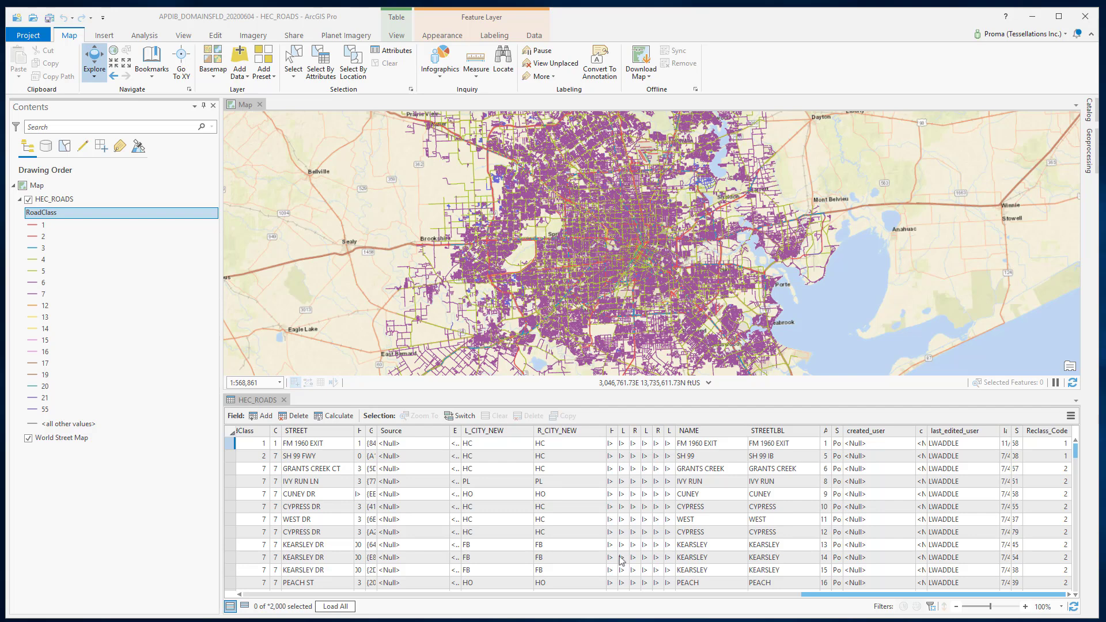
pyautogui.moveTo(814, 595); pyautogui.dragTo(248, 599)
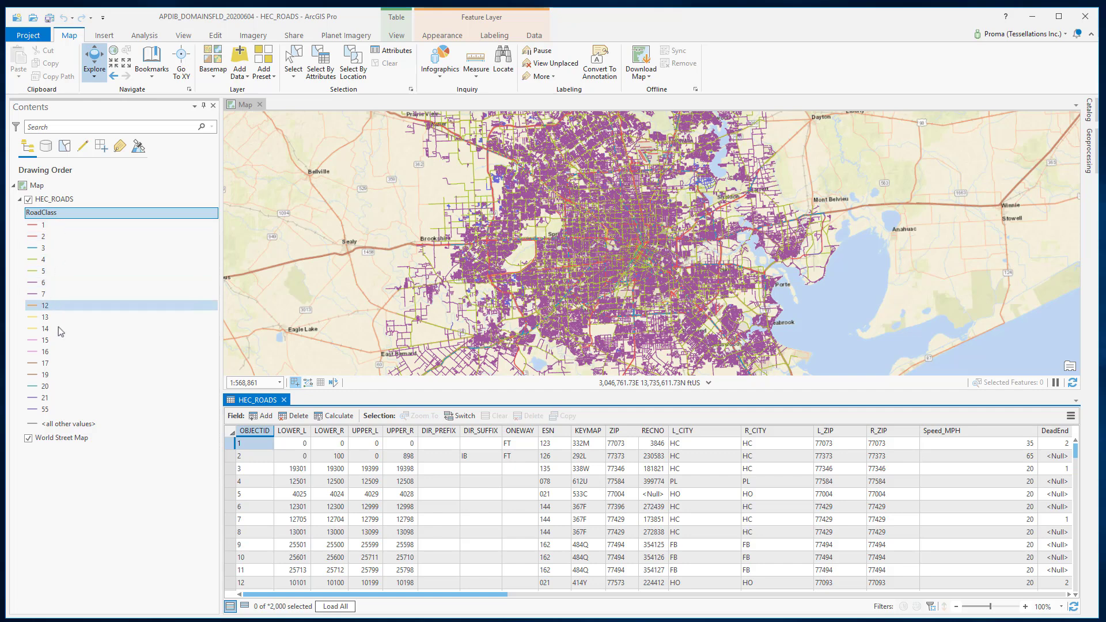
pyautogui.hotkey('alt', 'Tab')
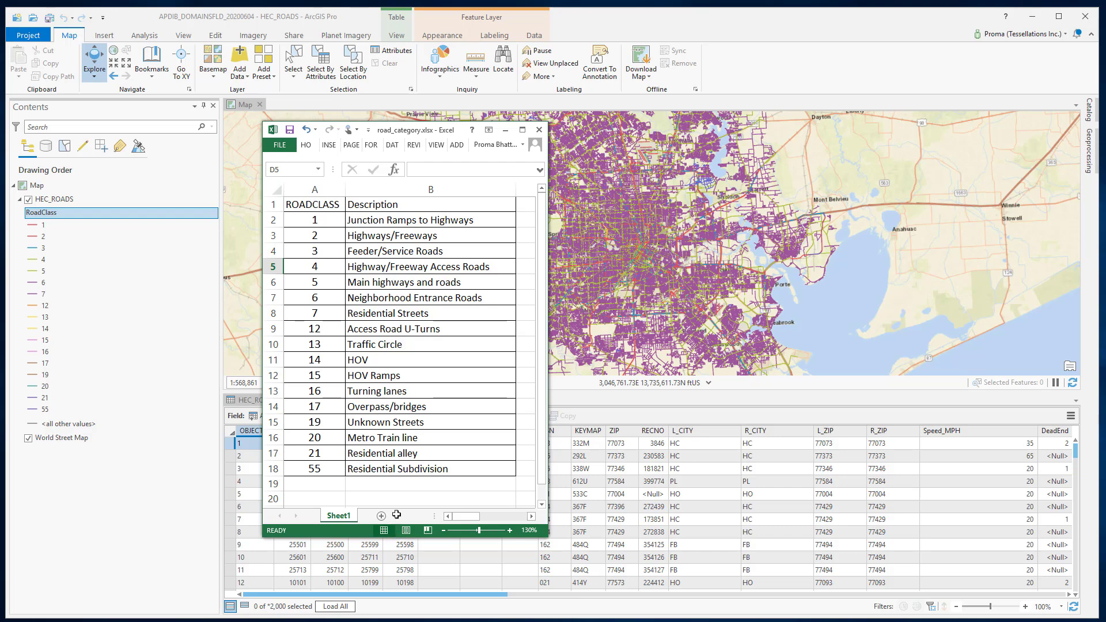
# Open Table To Table to copy Sheet1$ to Roadclass_code; check ROADCLASS (Double) and Description (Text) types.
pyautogui.click(505, 130)
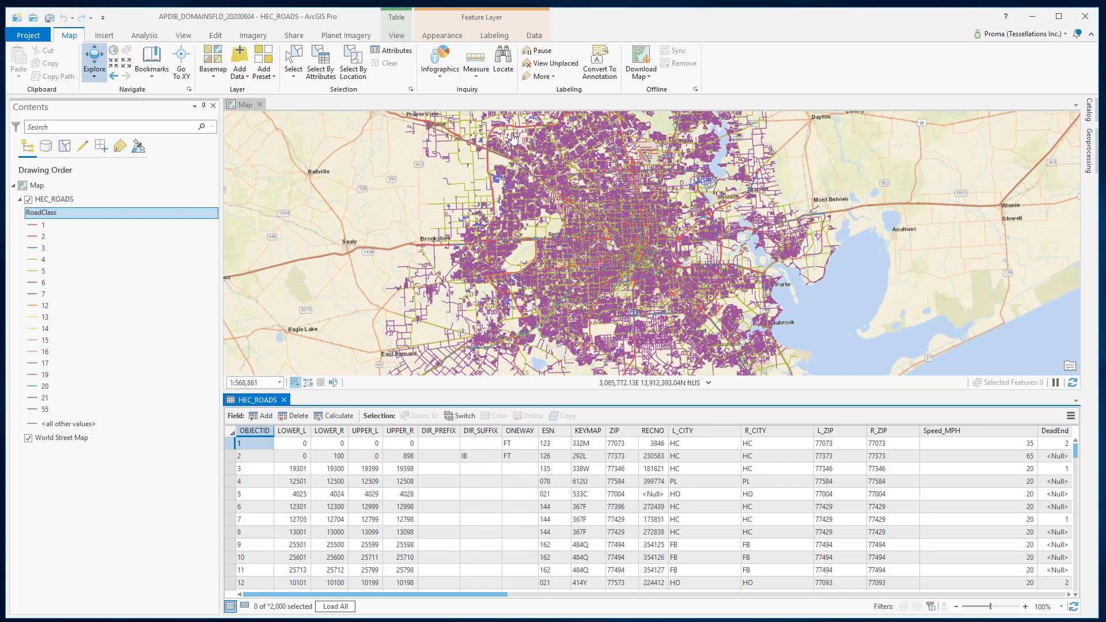
pyautogui.click(1094, 149)
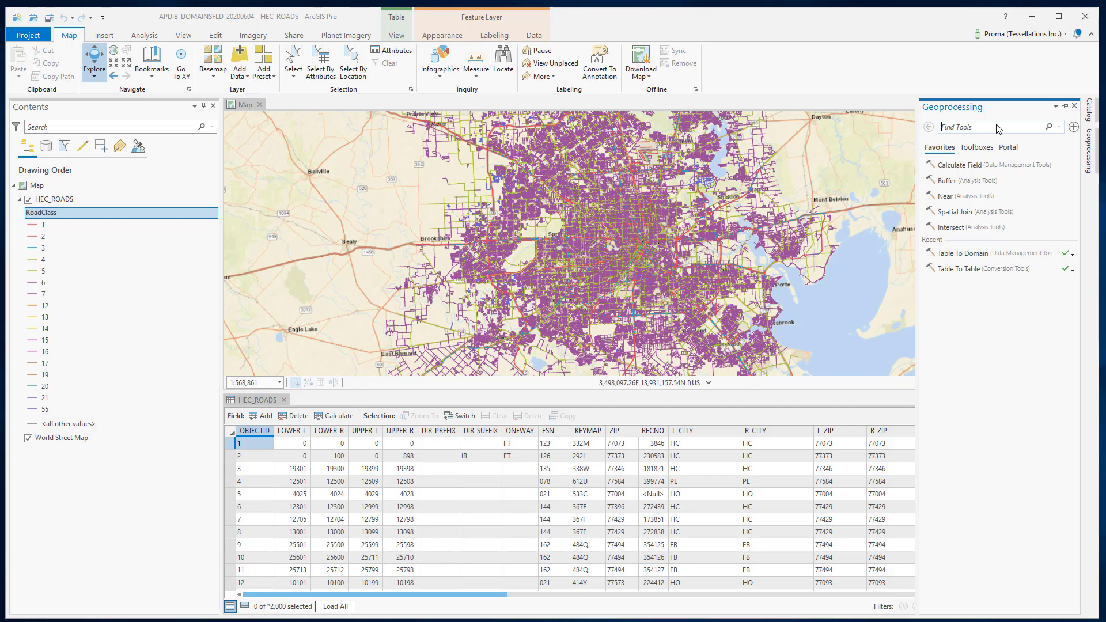
pyautogui.click(970, 269)
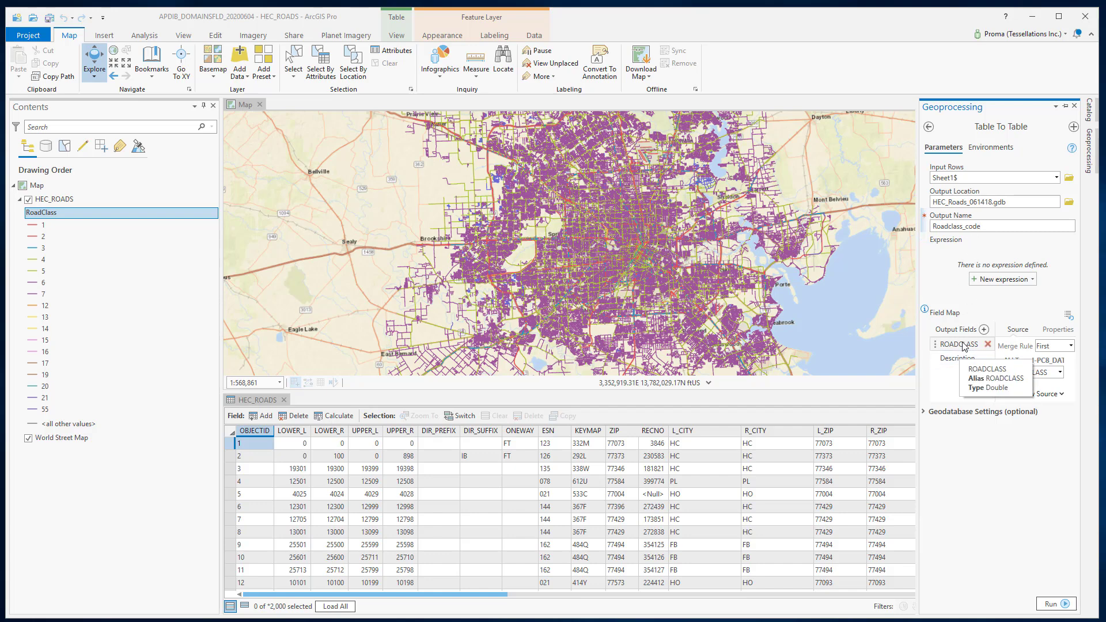
pyautogui.click(1069, 330)
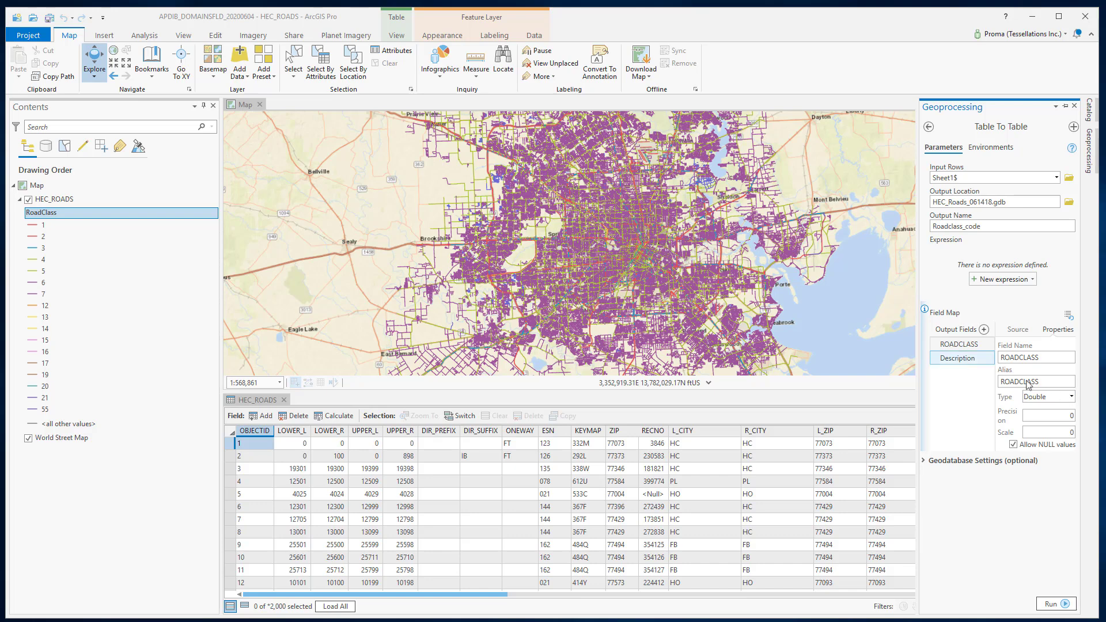
pyautogui.click(968, 361)
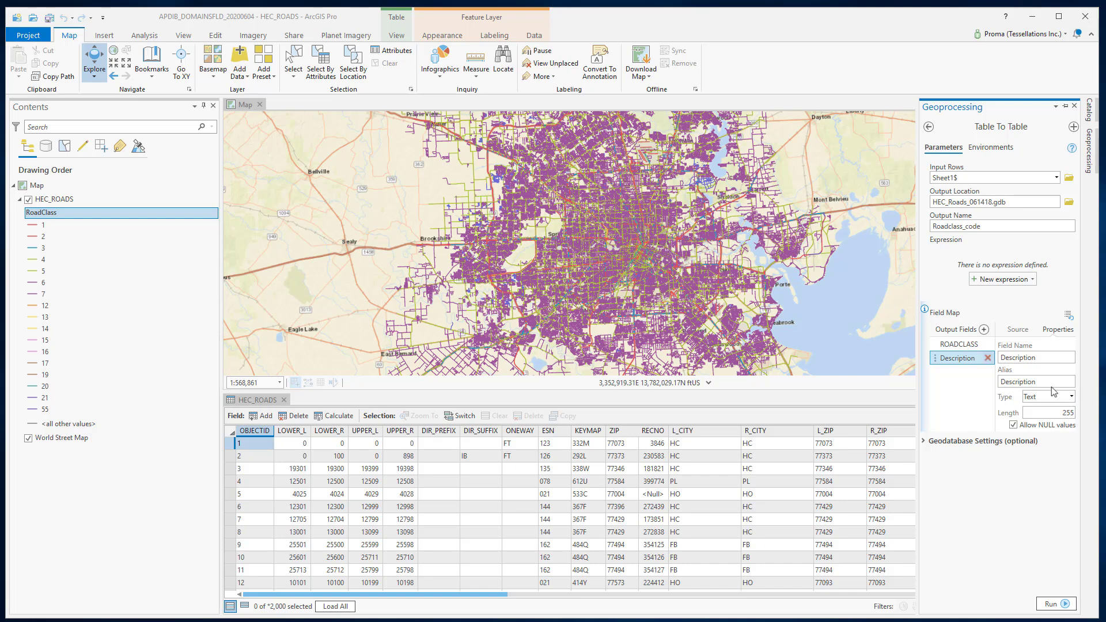
pyautogui.click(978, 348)
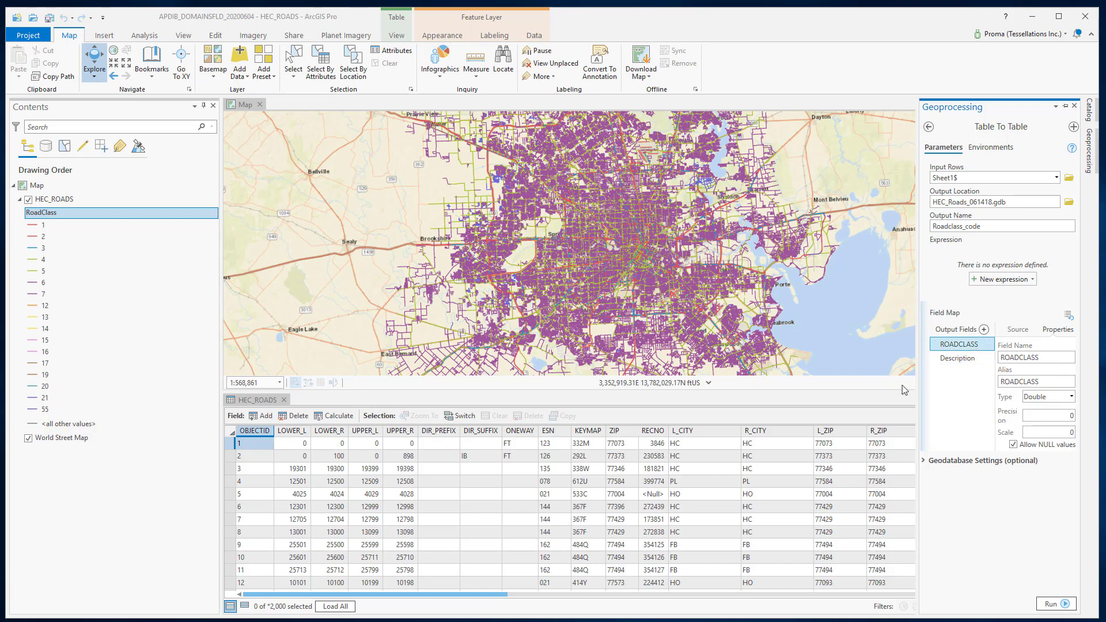
# Change the ROADCLASS output type to Short Integer, run the conversion, and select the new Roadclass_code table.
pyautogui.moveTo(506, 599); pyautogui.dragTo(785, 599)
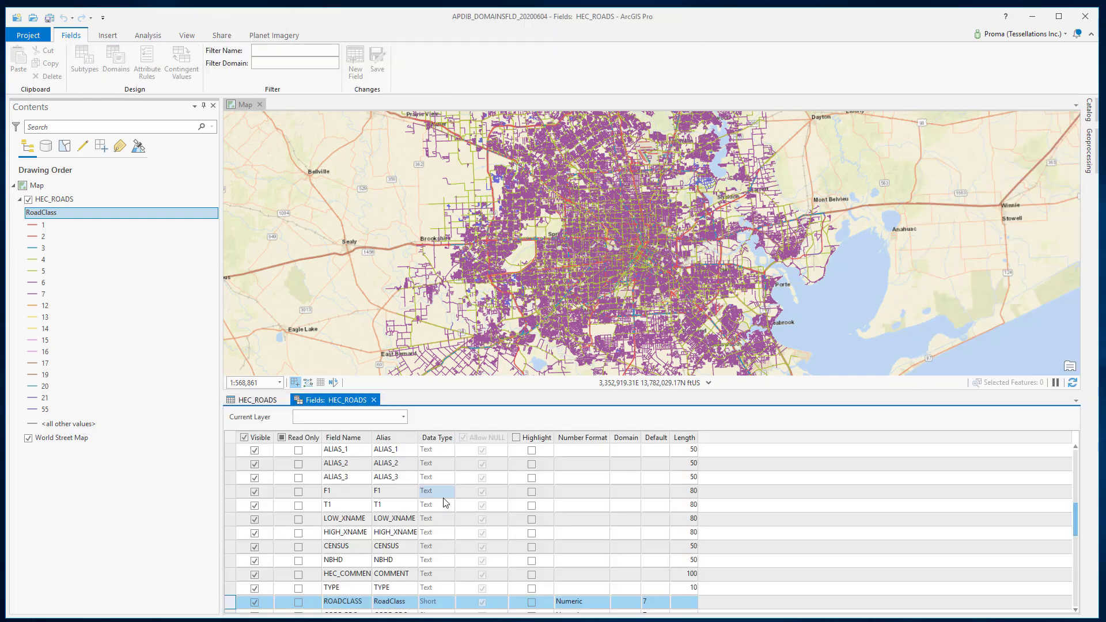
pyautogui.scroll(-2, 443, 497)
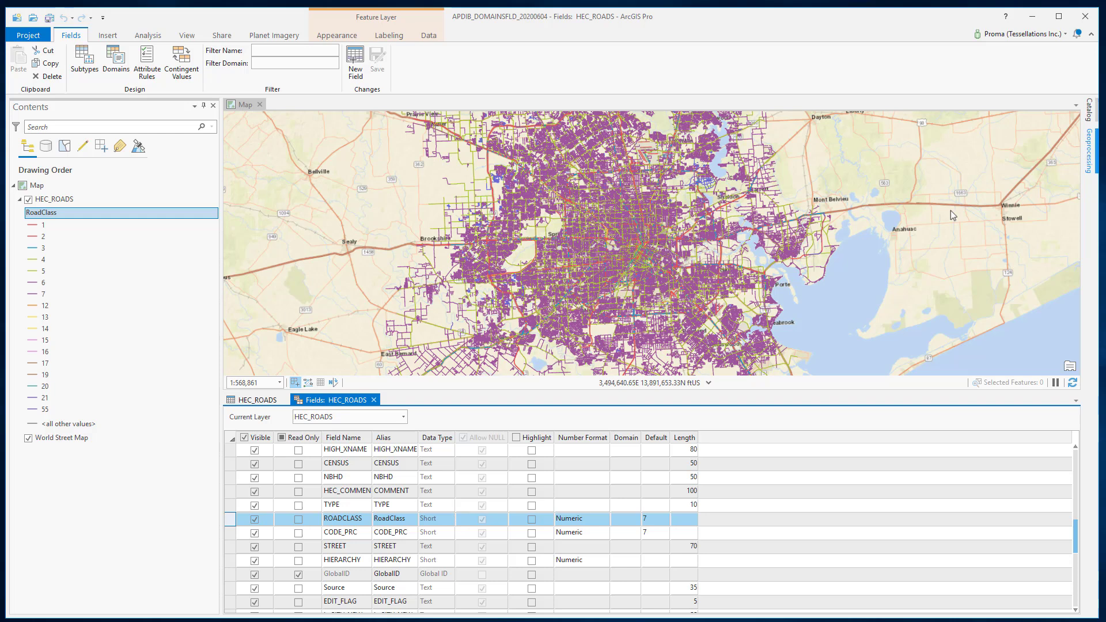
pyautogui.click(1088, 167)
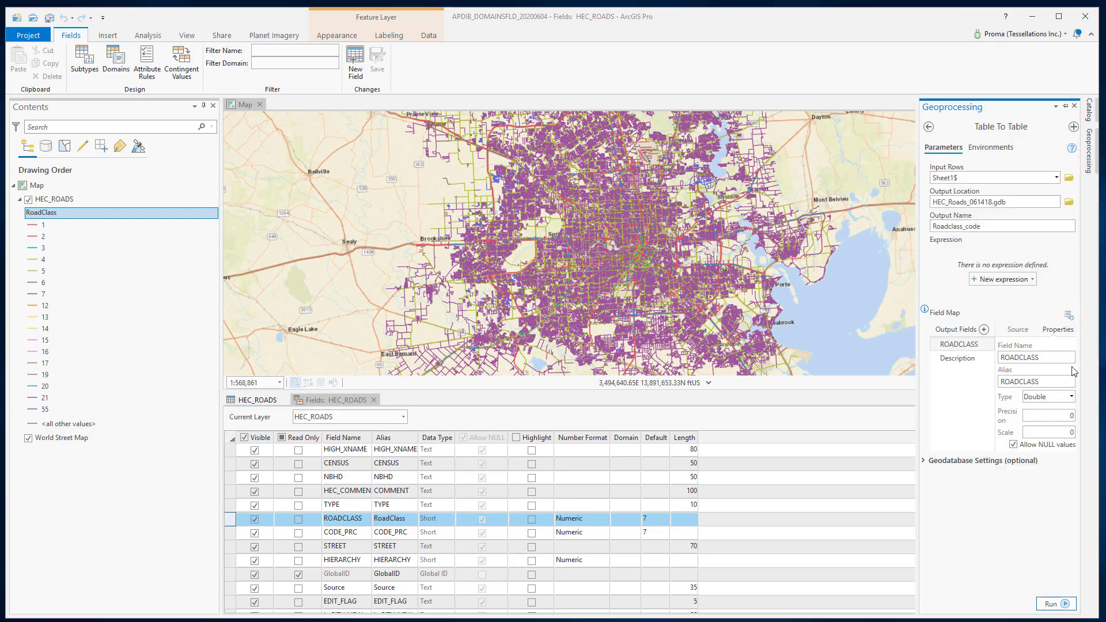
pyautogui.click(1071, 397)
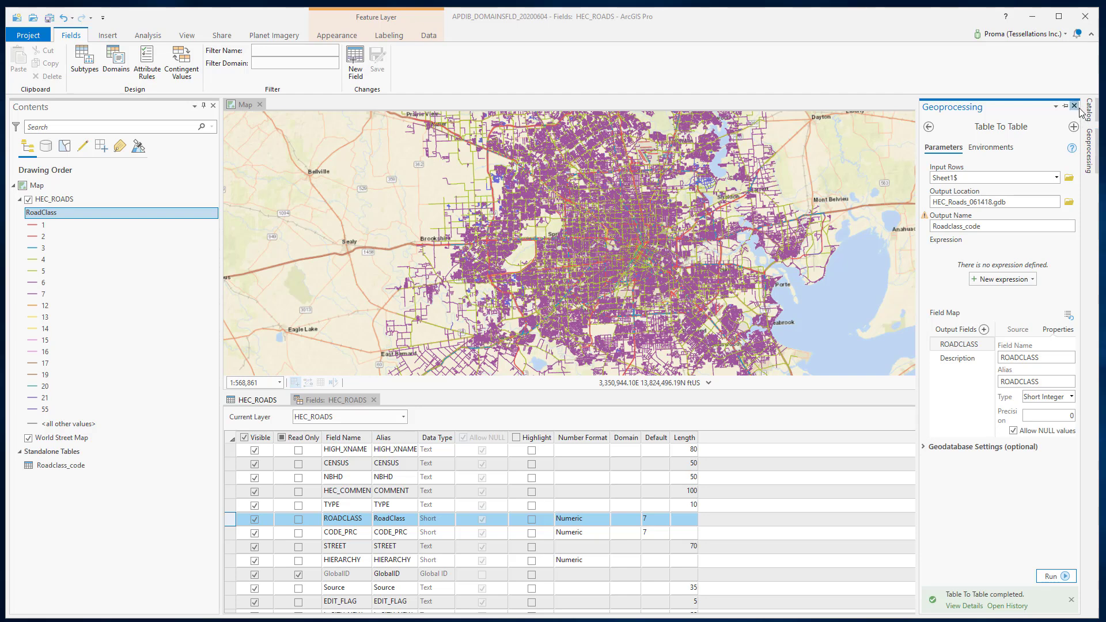
pyautogui.click(1074, 106)
pyautogui.click(75, 466)
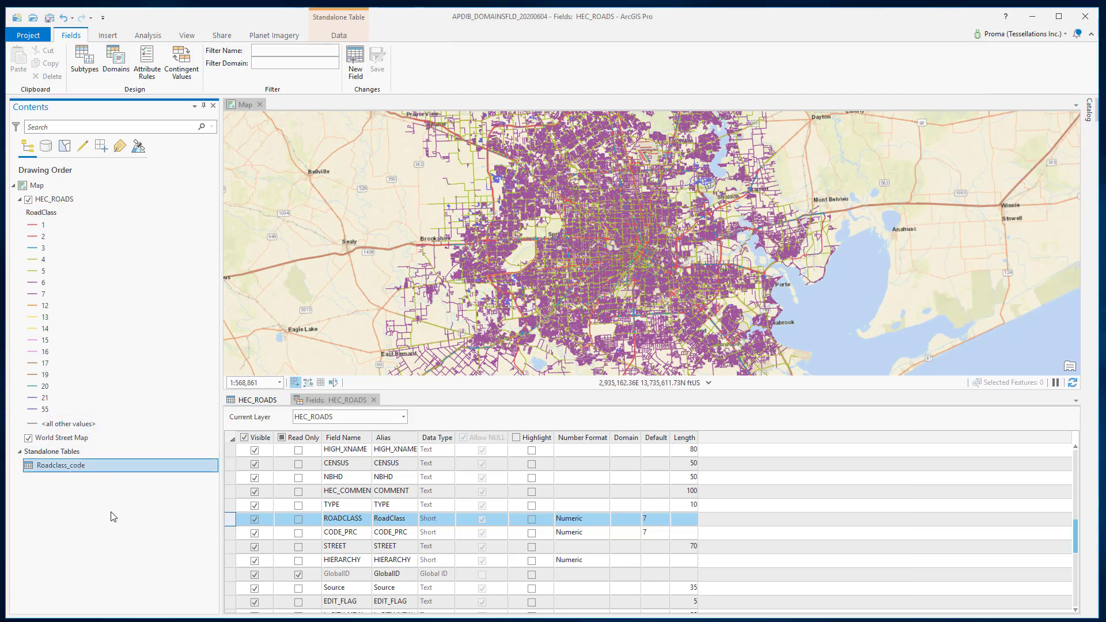
pyautogui.click(373, 399)
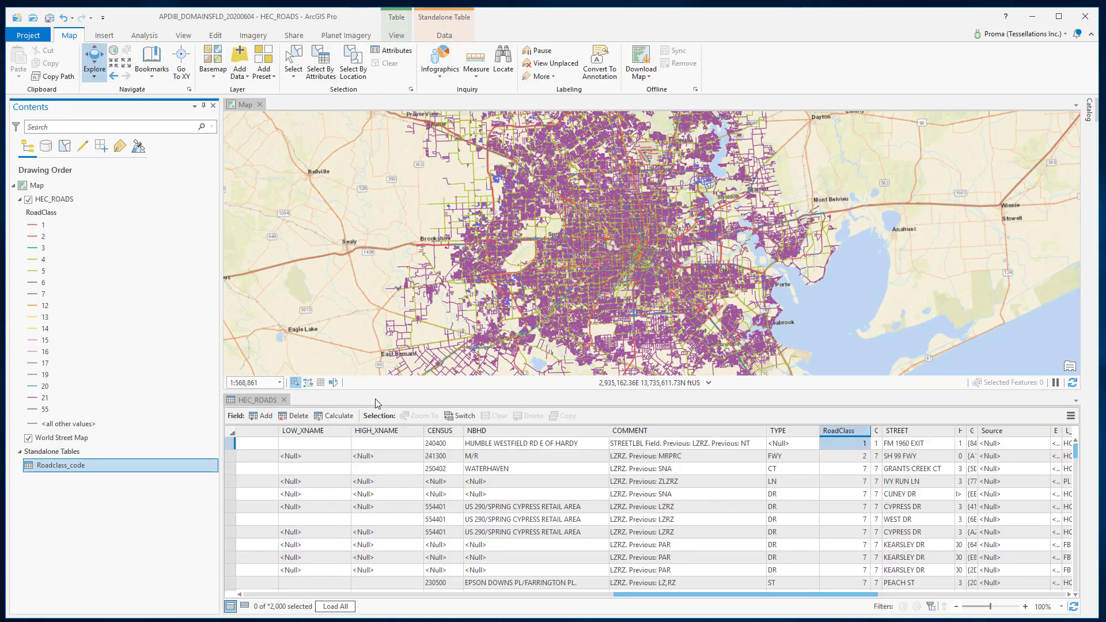
pyautogui.click(1093, 112)
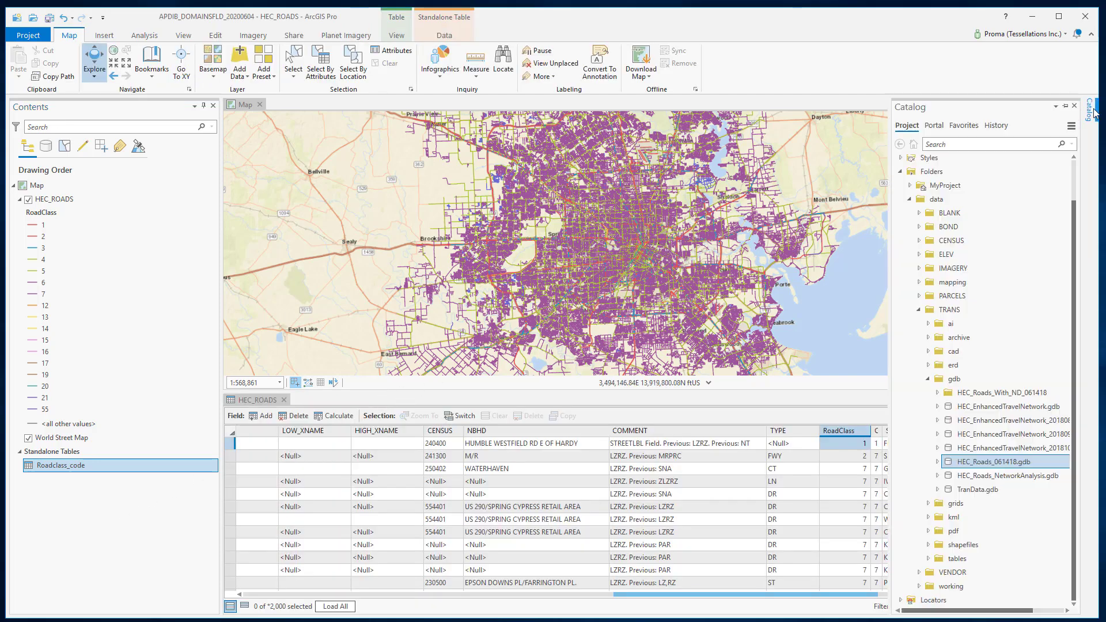
pyautogui.rightClick(1005, 465)
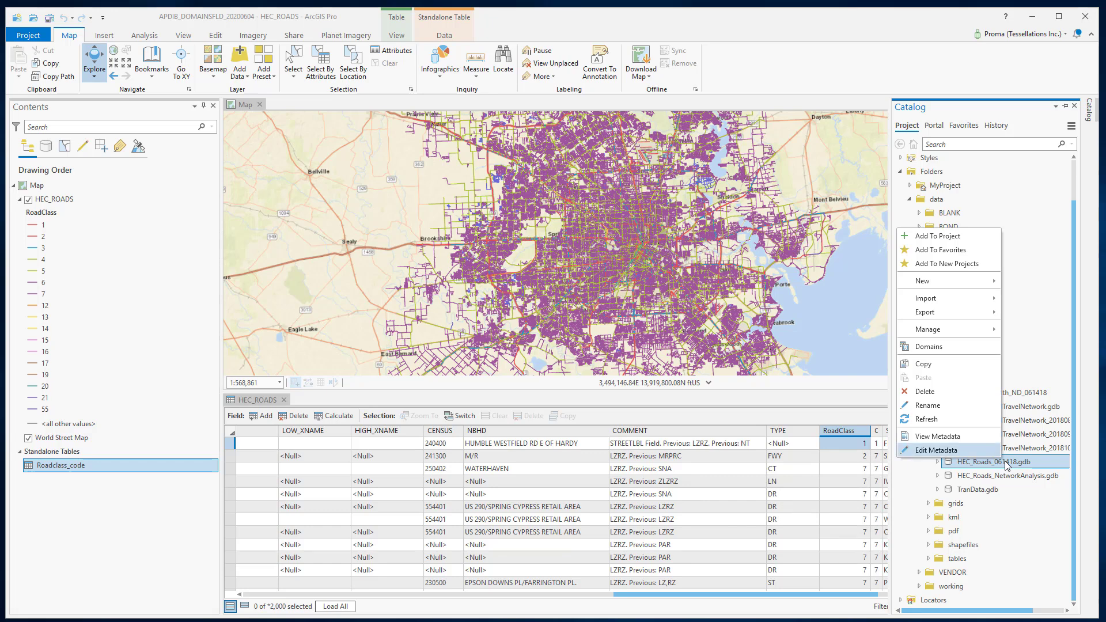
pyautogui.click(965, 345)
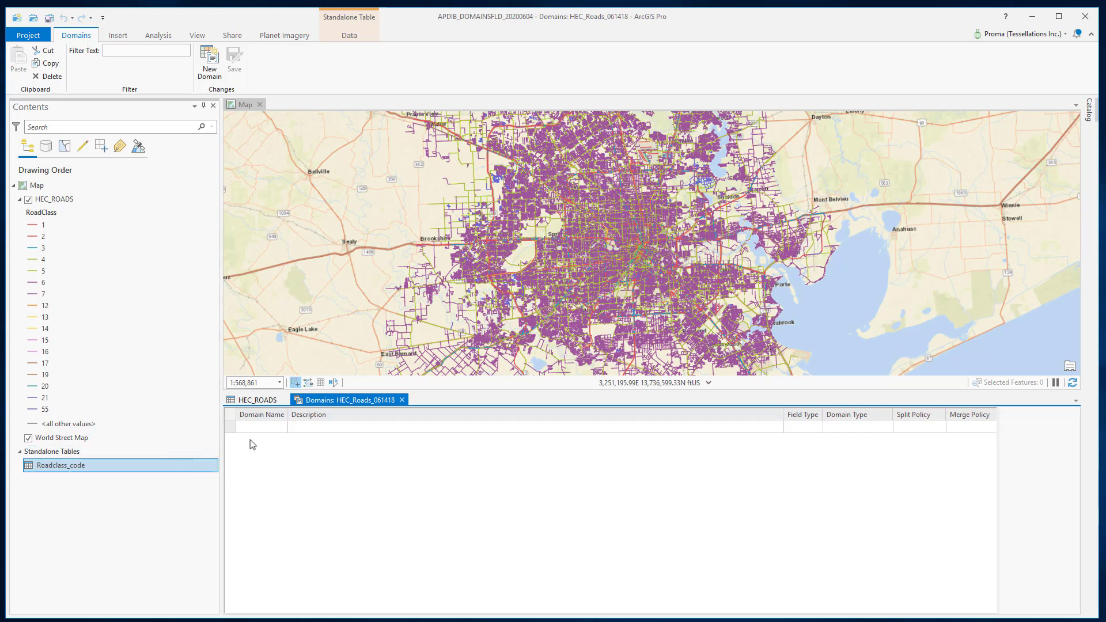
pyautogui.click(402, 399)
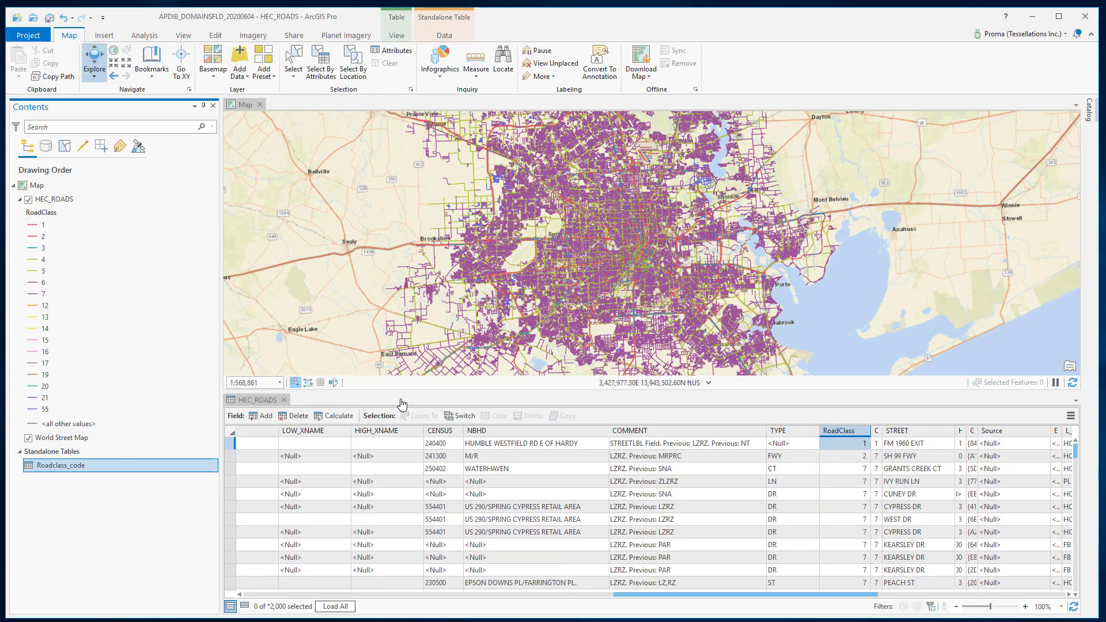
# Open the Table To Domain tool from the Geoprocessing pane's recent tools.
pyautogui.click(144, 37)
pyautogui.click(166, 65)
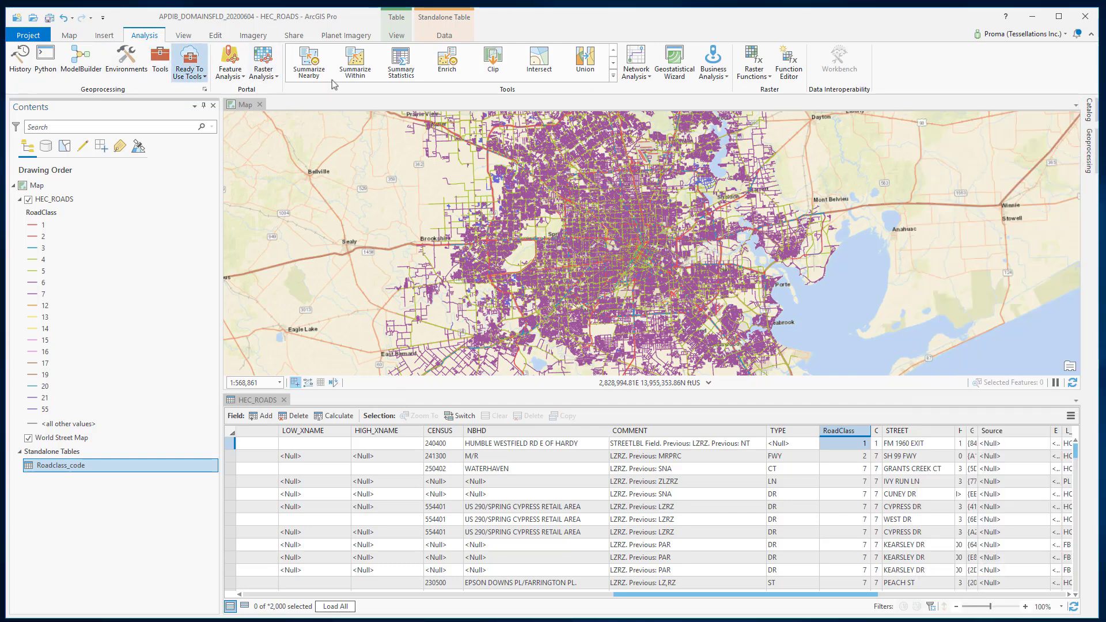
pyautogui.click(1090, 164)
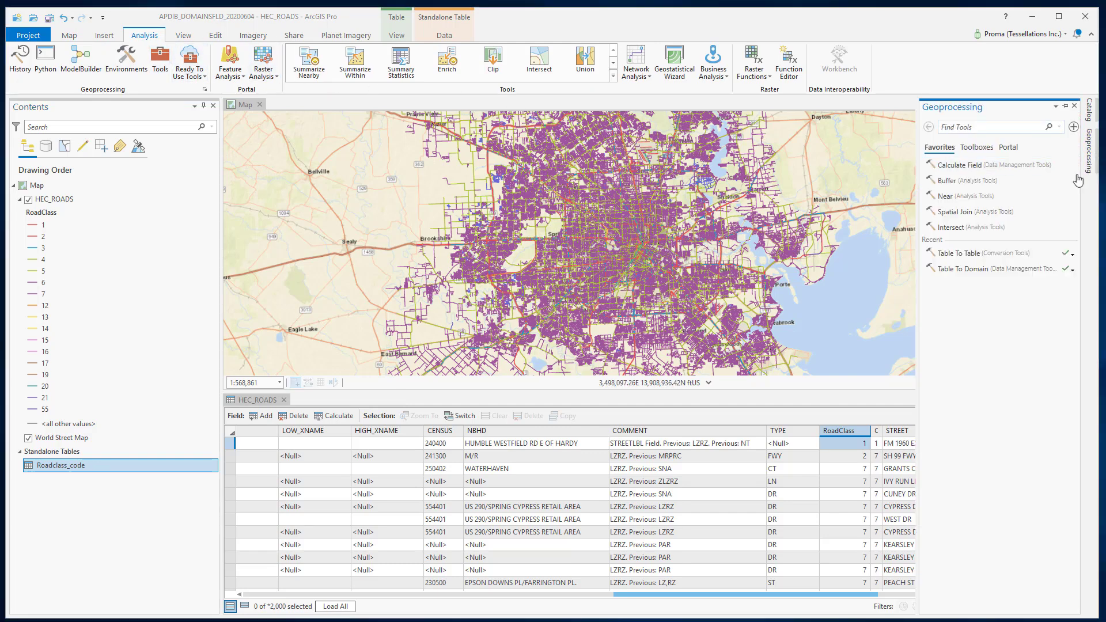
pyautogui.click(976, 269)
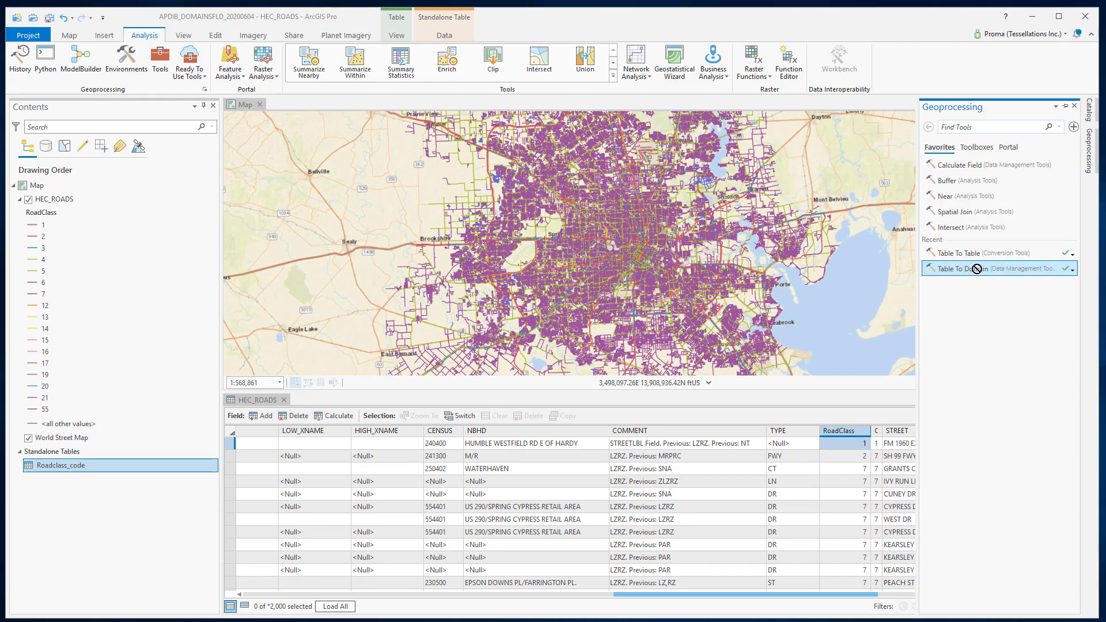
# Set code field ROADCLASS, description field Description, and workspace HEC_Roads_061418.gdb.
pyautogui.click(1070, 201)
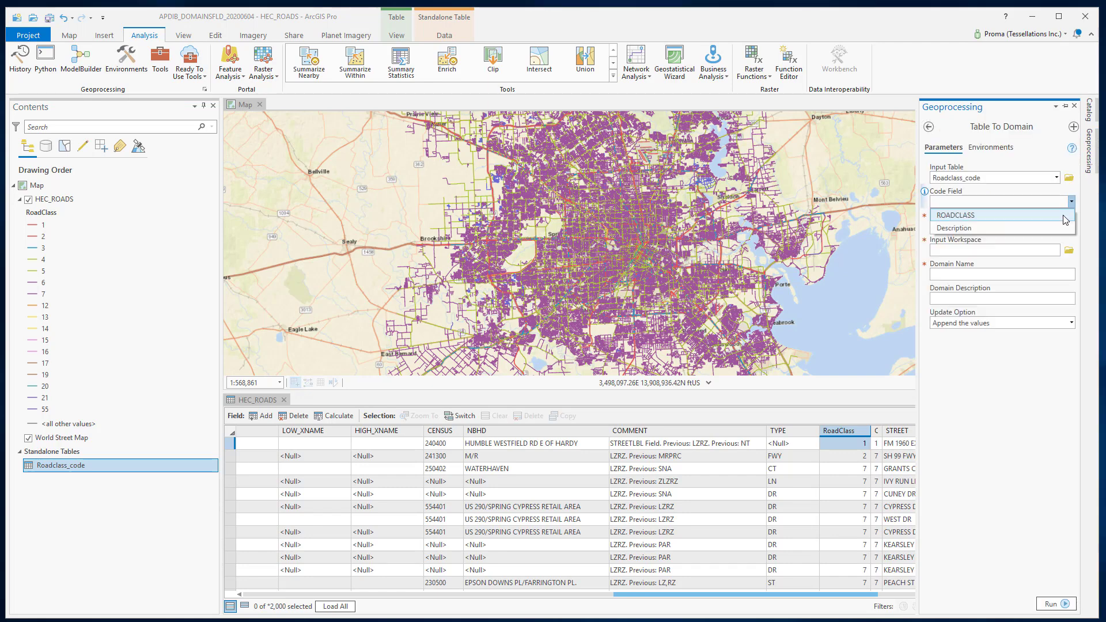
pyautogui.click(1064, 218)
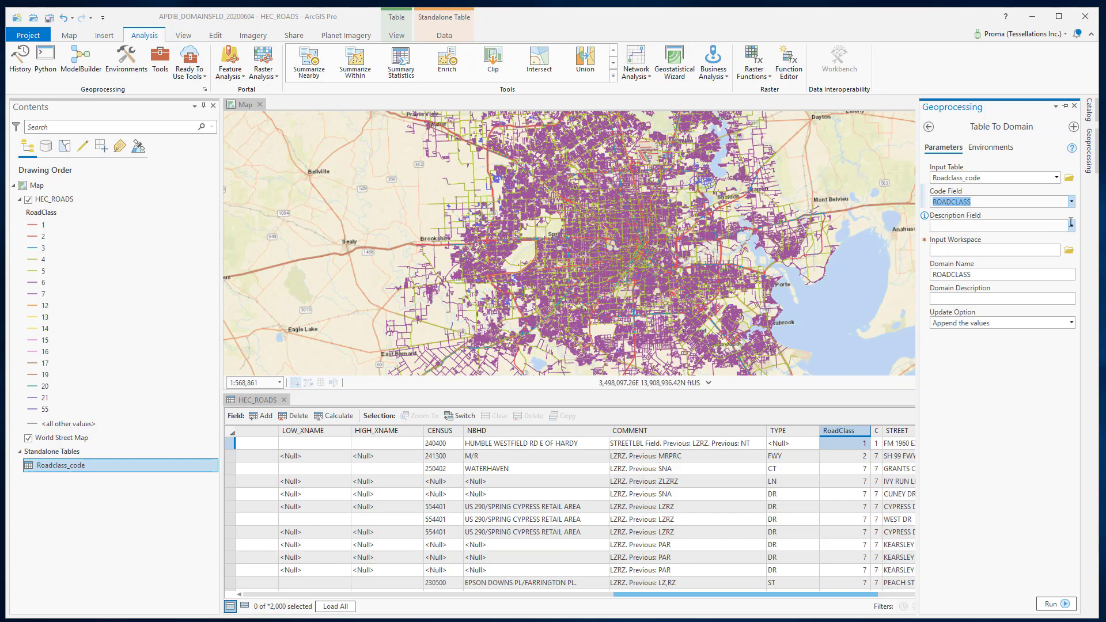
pyautogui.click(1071, 225)
pyautogui.click(1064, 254)
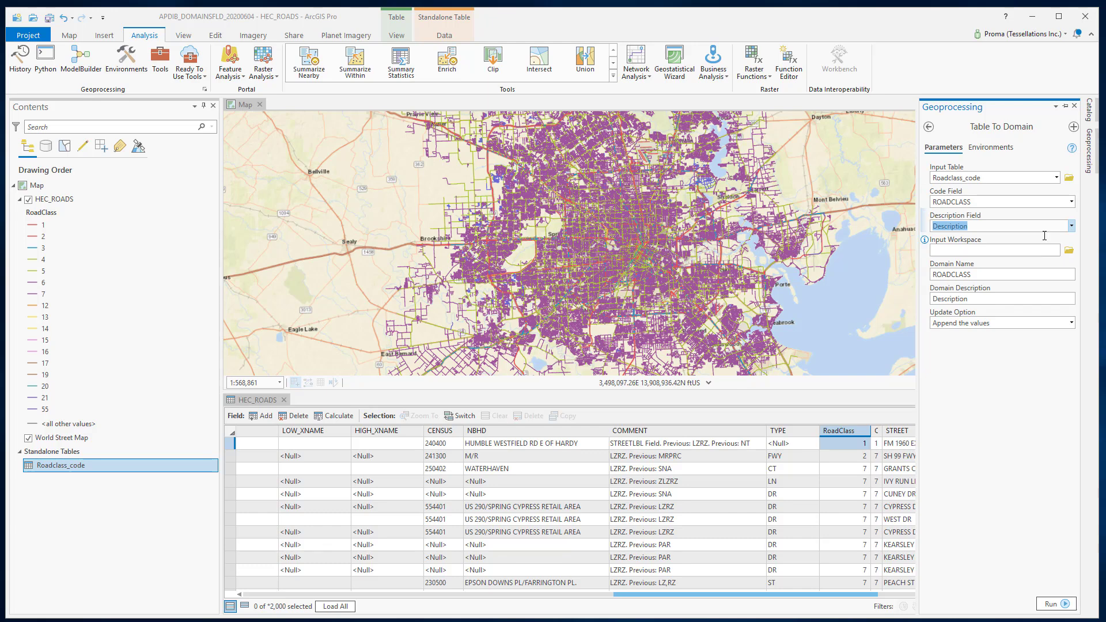
pyautogui.click(1069, 251)
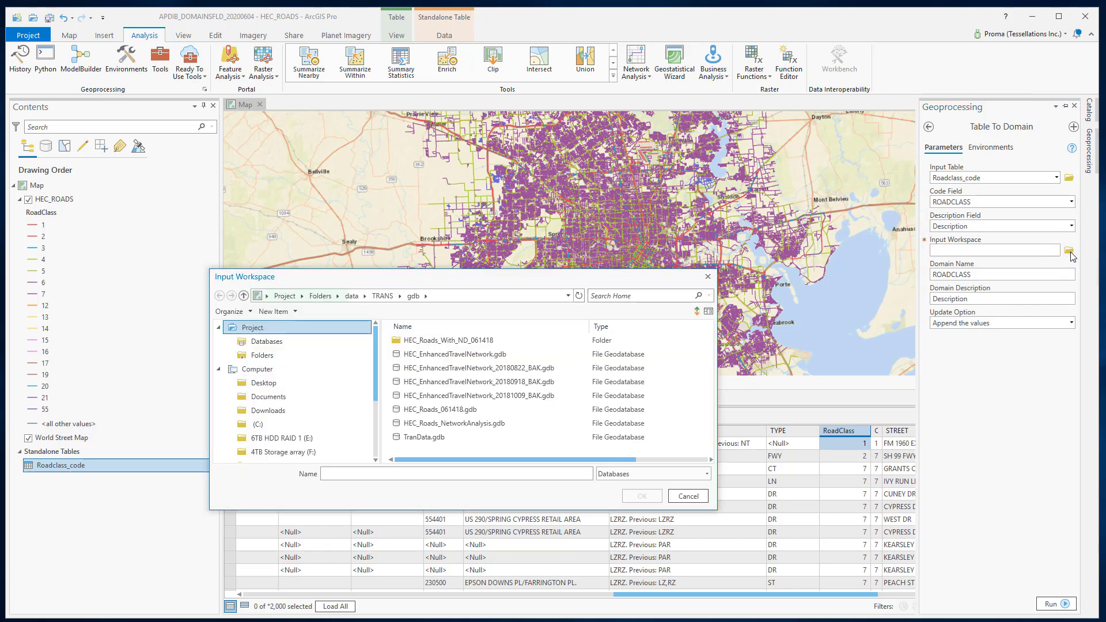
pyautogui.click(469, 410)
pyautogui.click(642, 496)
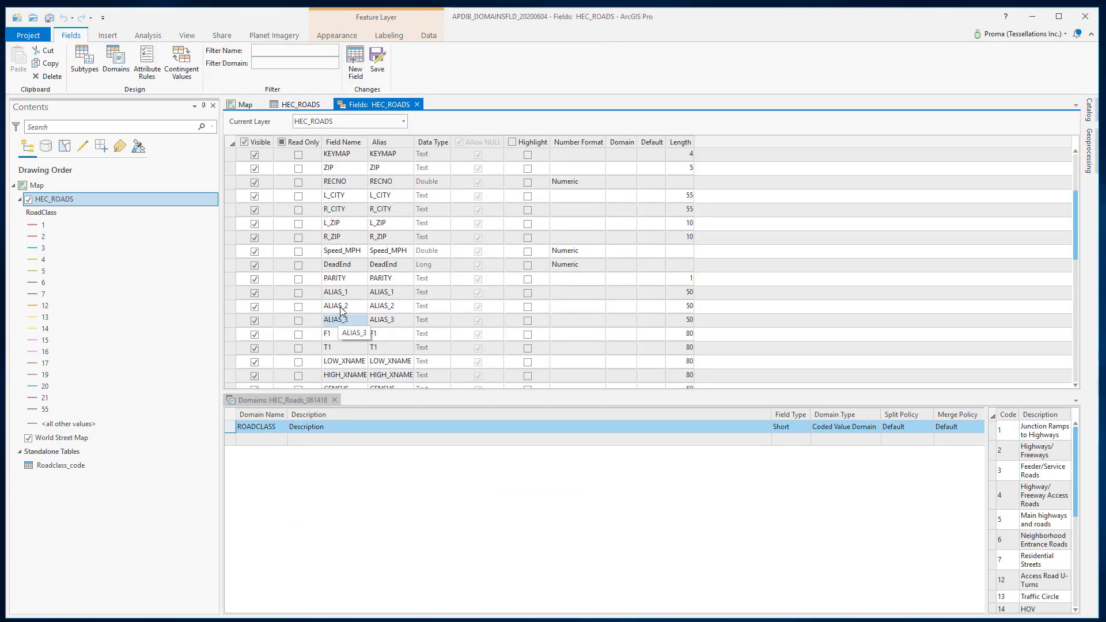
# Set the HEC_ROADS ROADCLASS field's Domain to ROADCLASS and save the field change.
pyautogui.scroll(-2, 341, 311)
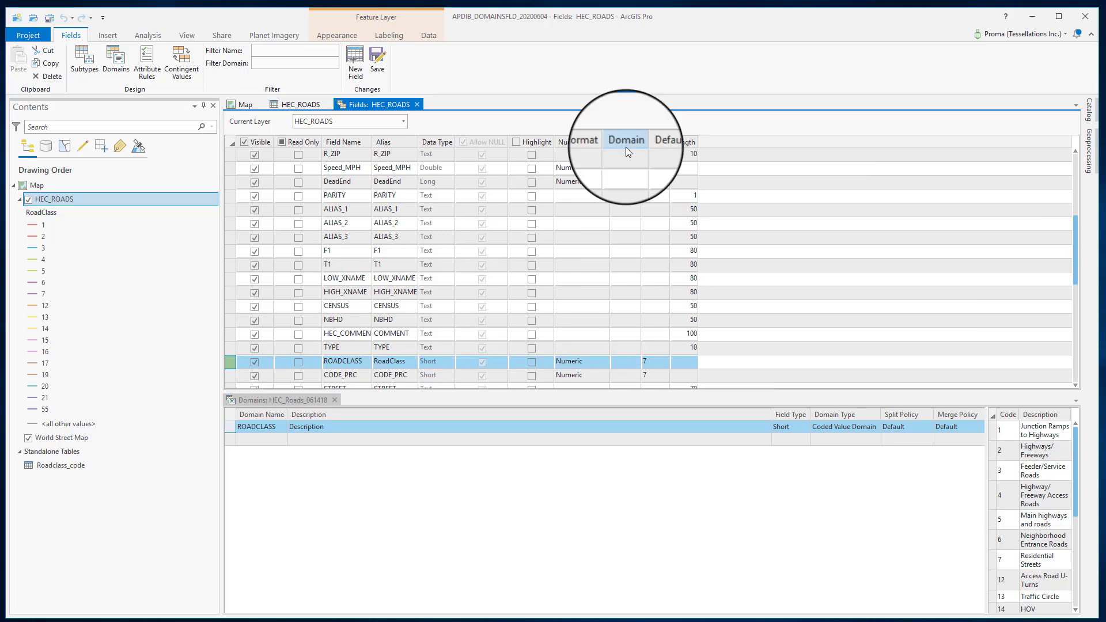
pyautogui.click(631, 364)
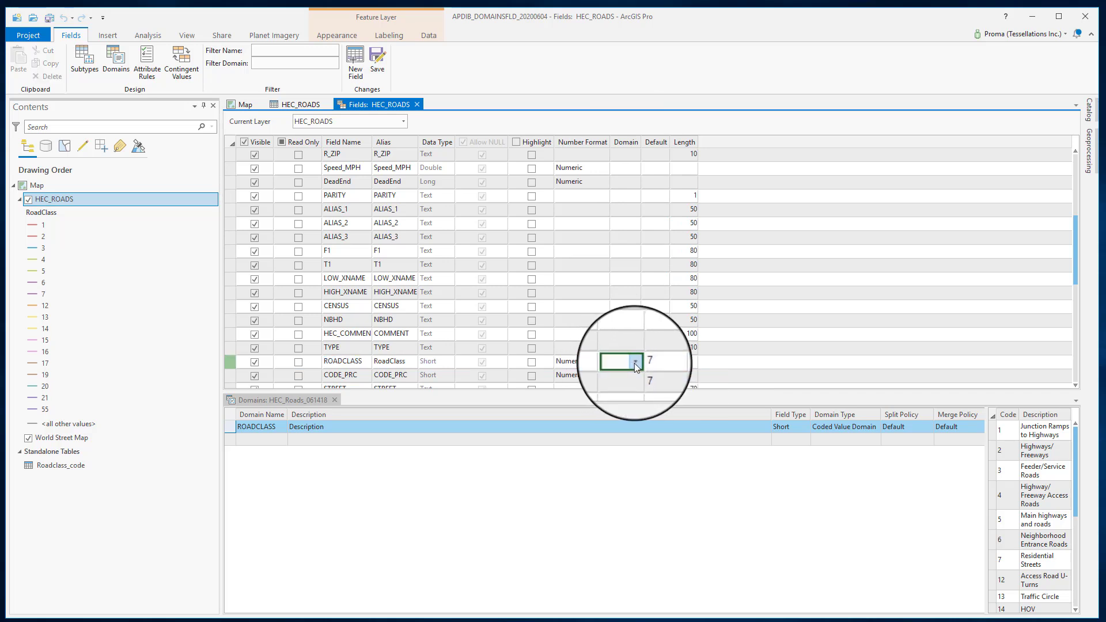
pyautogui.click(636, 363)
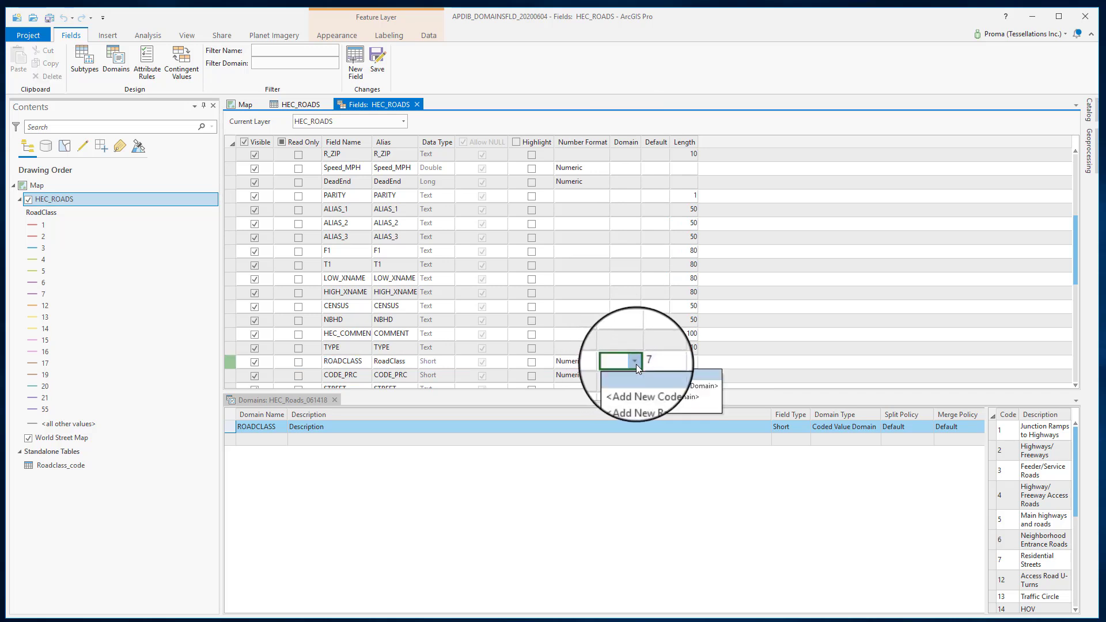
pyautogui.click(635, 406)
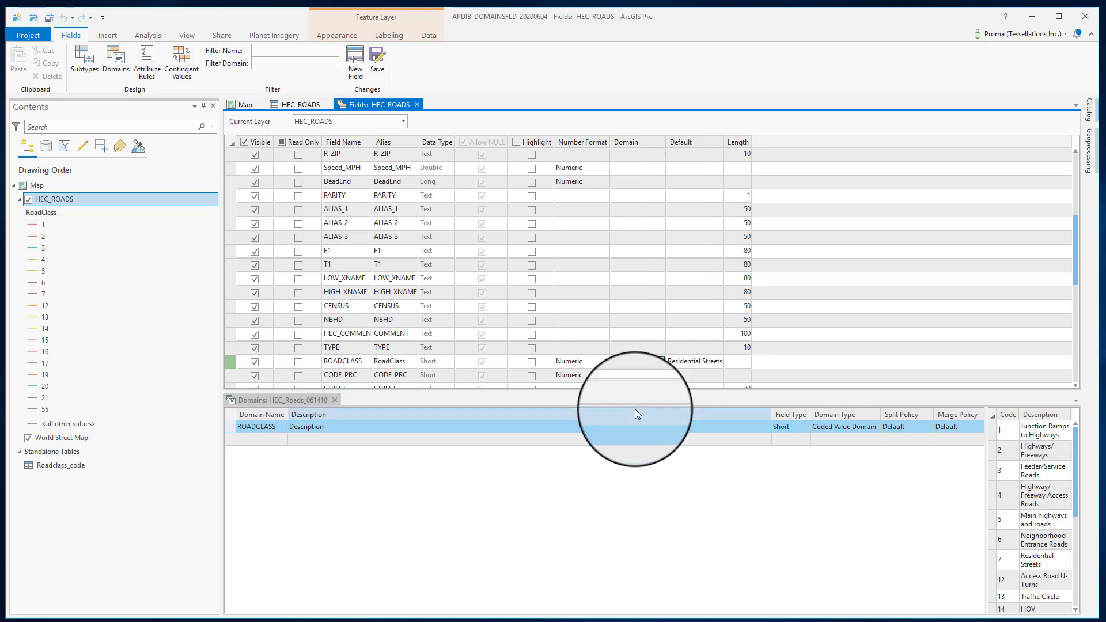
pyautogui.click(380, 63)
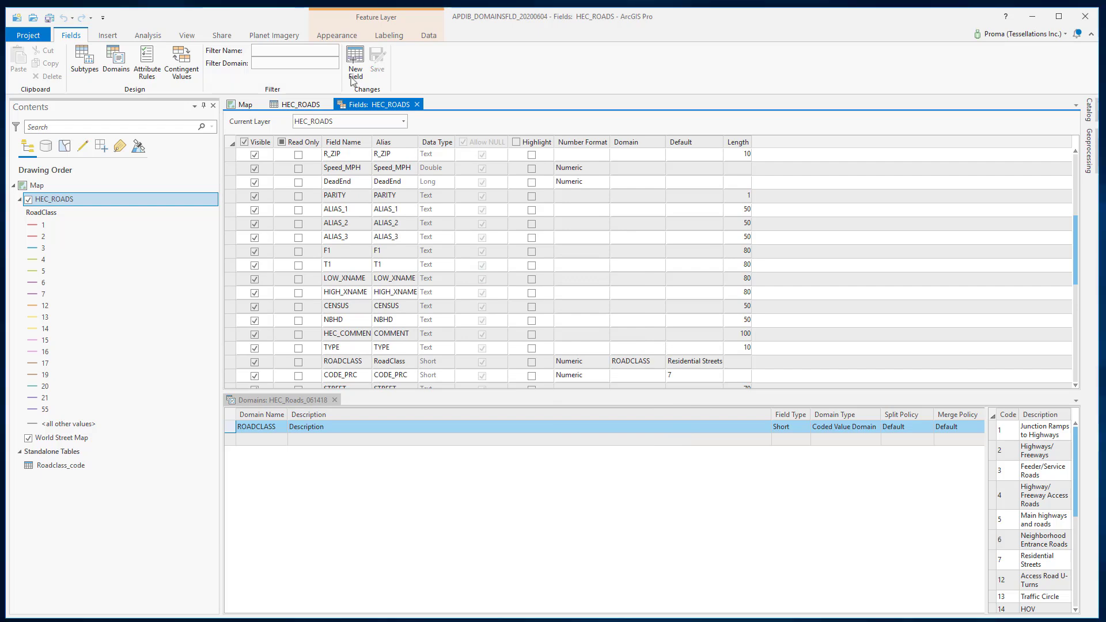
# Widen the RoadClass column to confirm the descriptions, then close the HEC_ROADS table and Fields views.
pyautogui.click(307, 108)
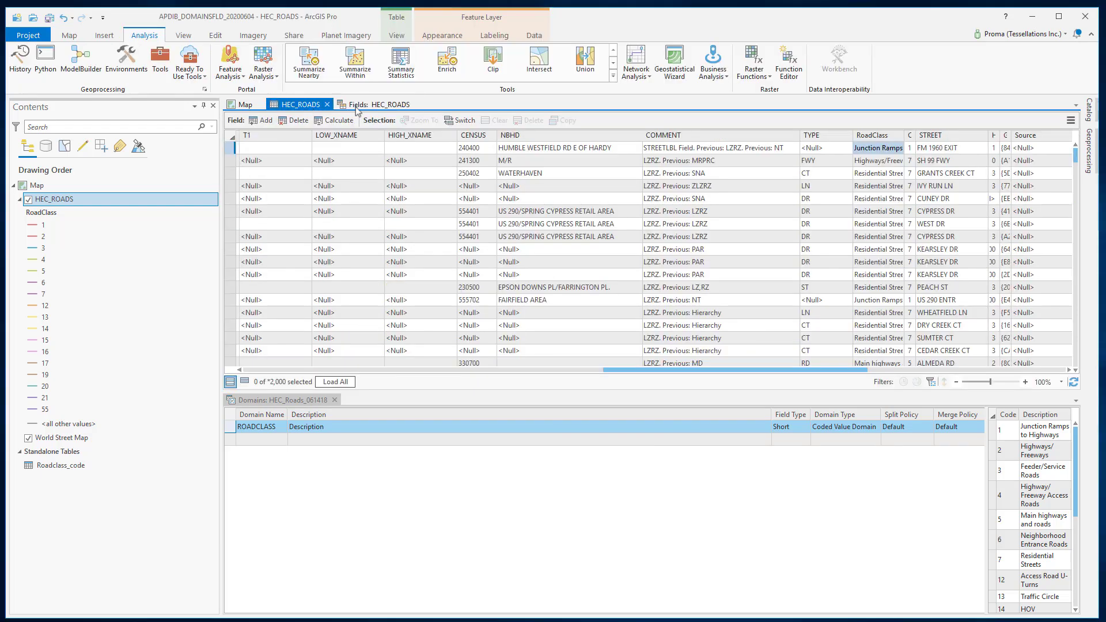
pyautogui.moveTo(904, 137); pyautogui.dragTo(955, 136)
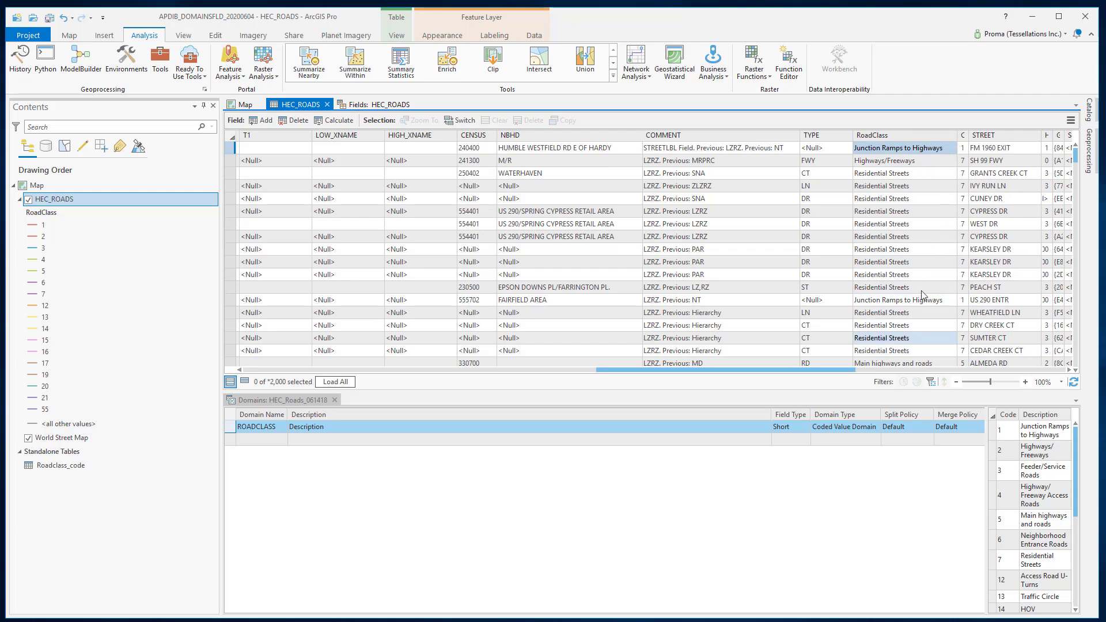
pyautogui.scroll(-5, 914, 316)
pyautogui.scroll(-6, 916, 320)
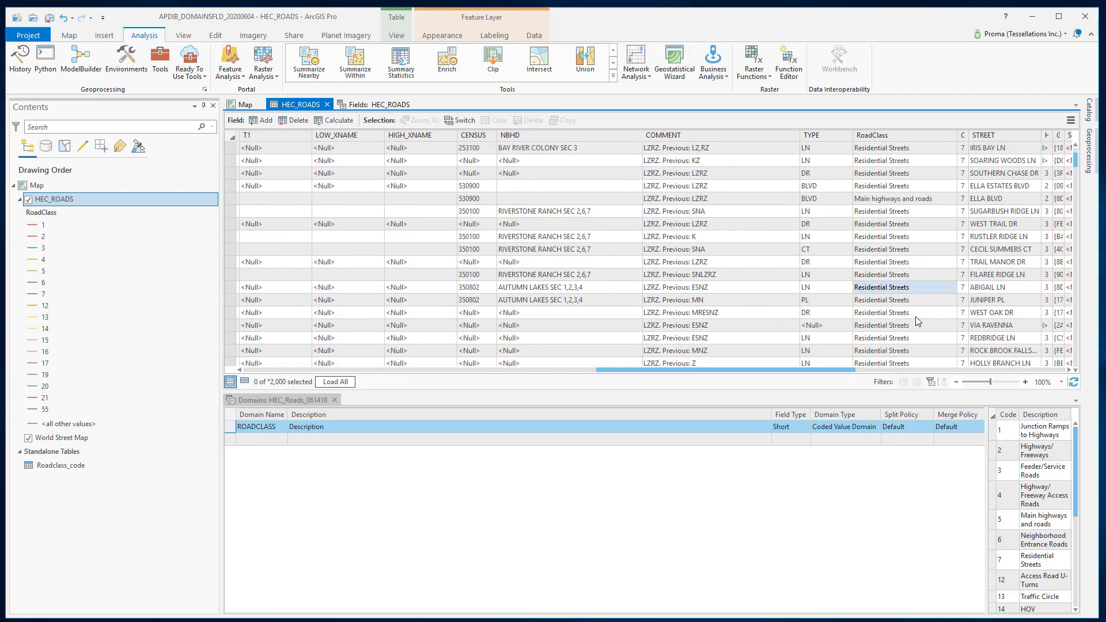
pyautogui.click(327, 104)
pyautogui.click(349, 105)
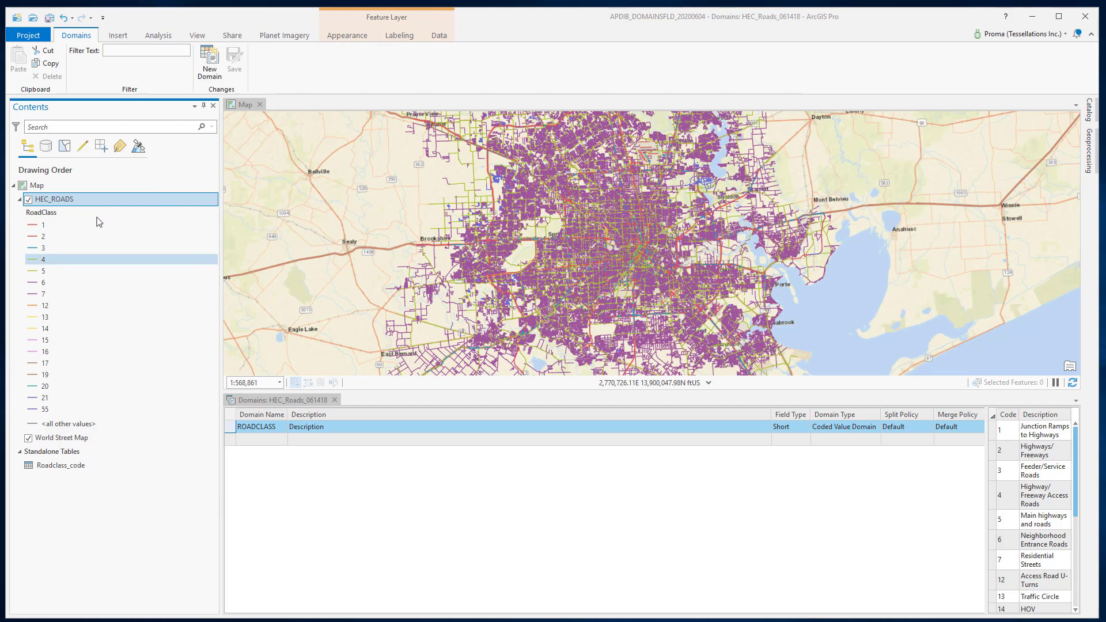
# Close the Domains view and symbolize HEC_ROADS with Unique Values on Field 1 RoadClass.
pyautogui.hotkey('ctrl', 'F4')
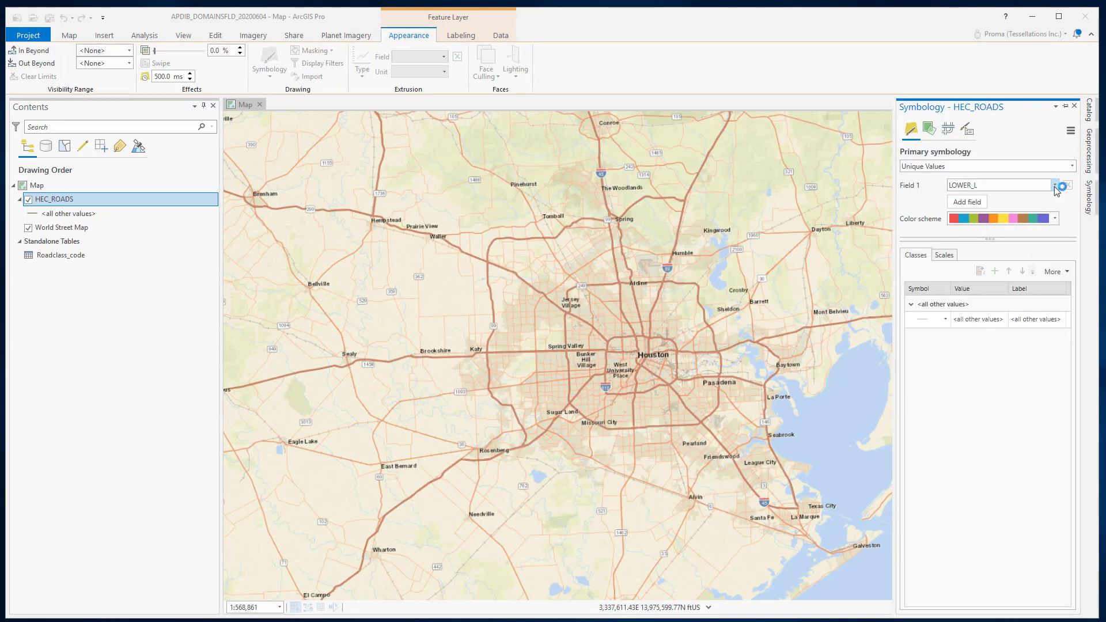
pyautogui.click(1055, 185)
pyautogui.scroll(-5, 1023, 285)
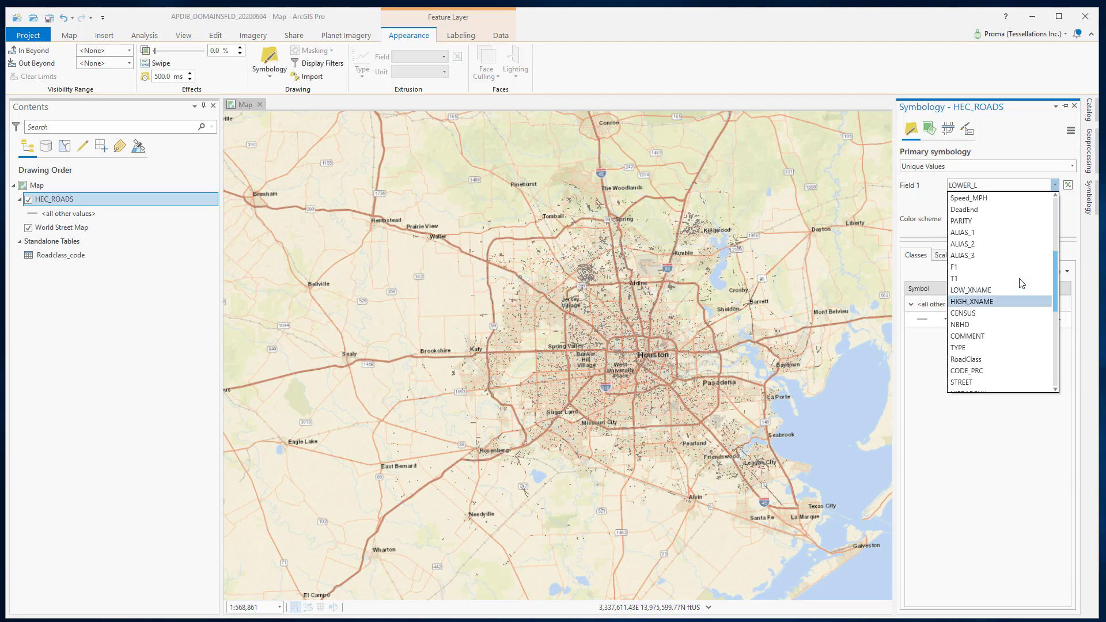
pyautogui.click(965, 358)
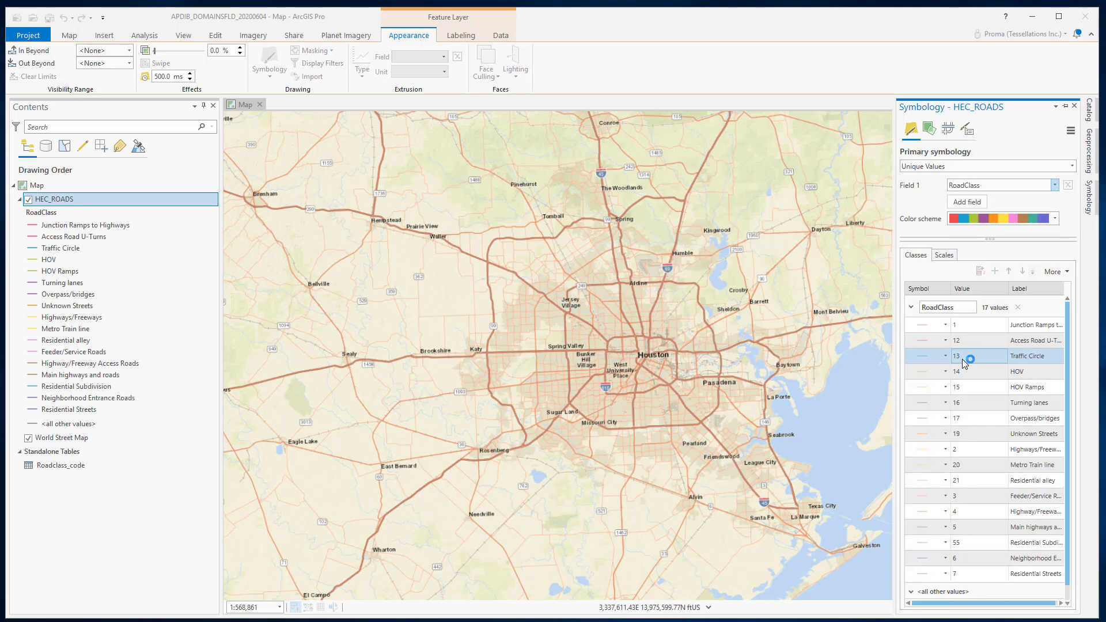